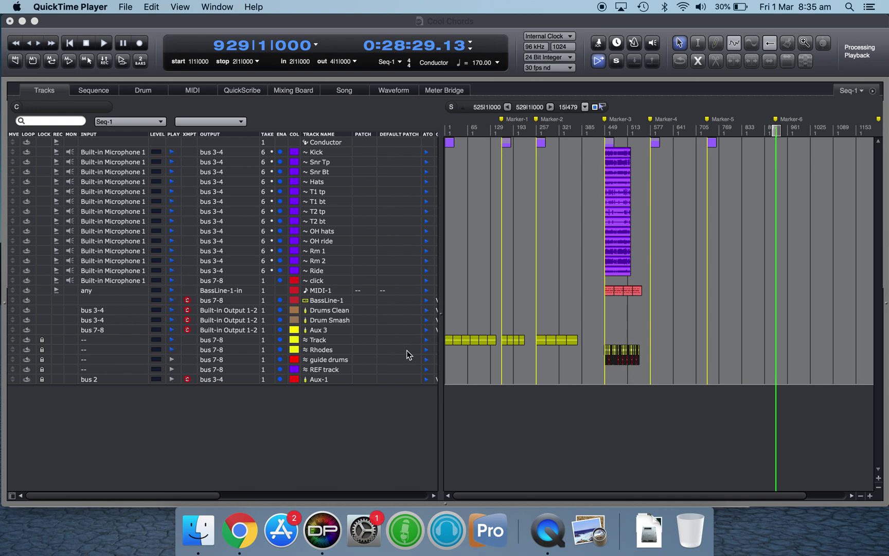
Bring Digital Performer forward and jump the playhead back and forth between Marker-1, Marker-2 and Marker-3.
{"action": "left_click", "coordinate": [357, 26]}
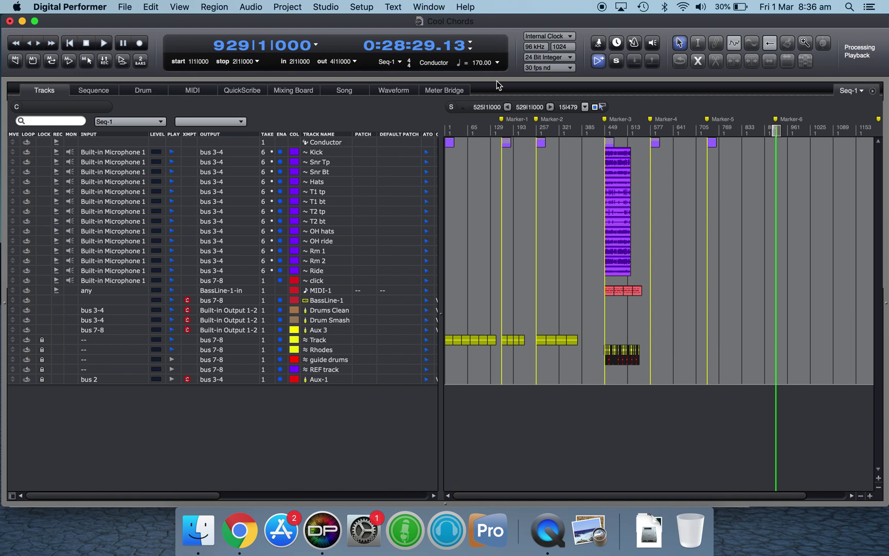
{"action": "key", "text": "ctrl+Left"}
{"action": "key", "text": "ctrl+Left"}
{"action": "key", "text": "ctrl+Left"}
{"action": "key", "text": "ctrl+Left"}
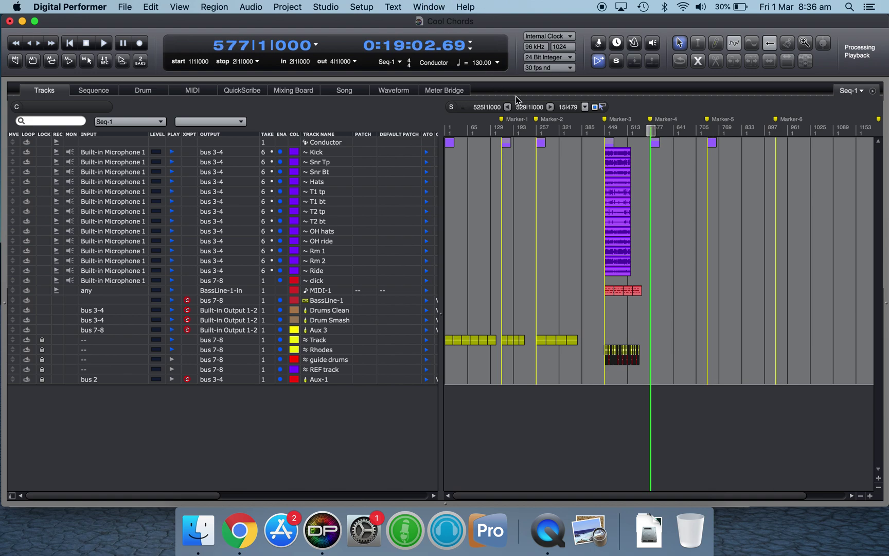
{"action": "key", "text": "ctrl+Right"}
{"action": "key", "text": "ctrl+Left"}
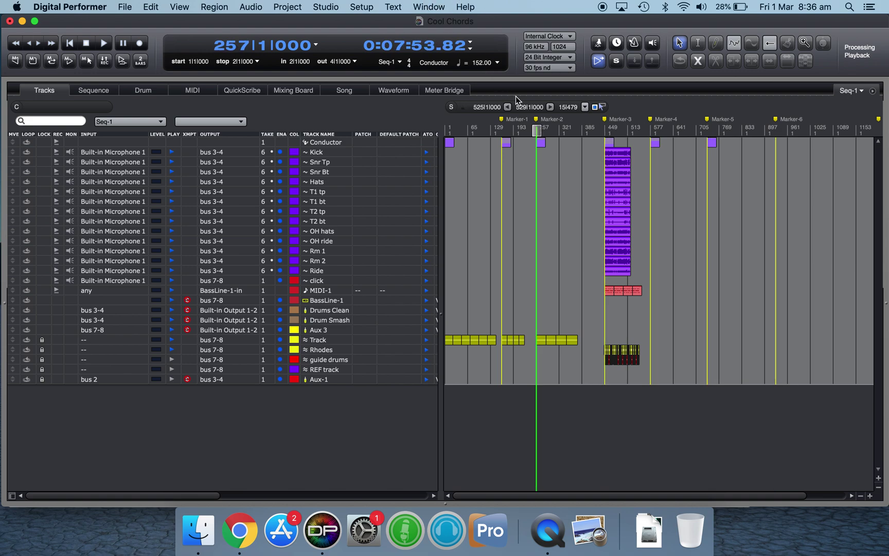
{"action": "key", "text": "ctrl+Left"}
{"action": "key", "text": "ctrl+Right"}
{"action": "key", "text": "ctrl+Right"}
{"action": "key", "text": "ctrl+Left"}
{"action": "key", "text": "ctrl+Right"}
{"action": "key", "text": "ctrl+Right"}
{"action": "key", "text": "ctrl+Left"}
{"action": "key", "text": "ctrl+Left"}
{"action": "key", "text": "ctrl+Left"}
{"action": "key", "text": "ctrl+Right"}
{"action": "key", "text": "ctrl+Right"}
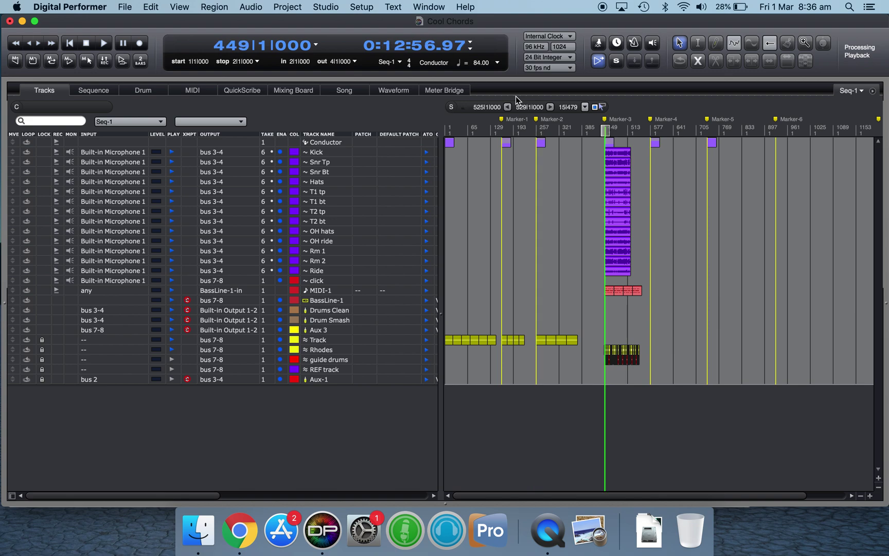
Keep stepping between markers as far as Marker-4, finishing on Marker-2 at bar 257.
{"action": "key", "text": "ctrl+Left"}
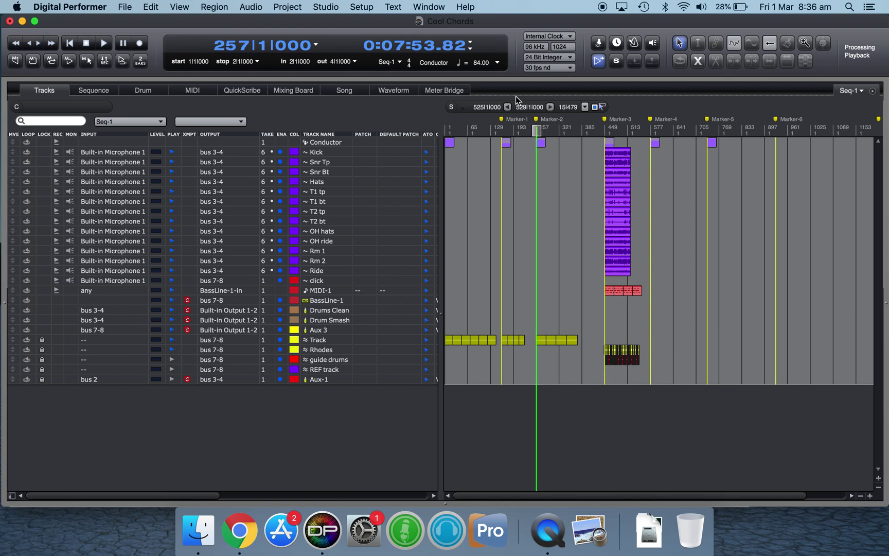
{"action": "key", "text": "ctrl+Left"}
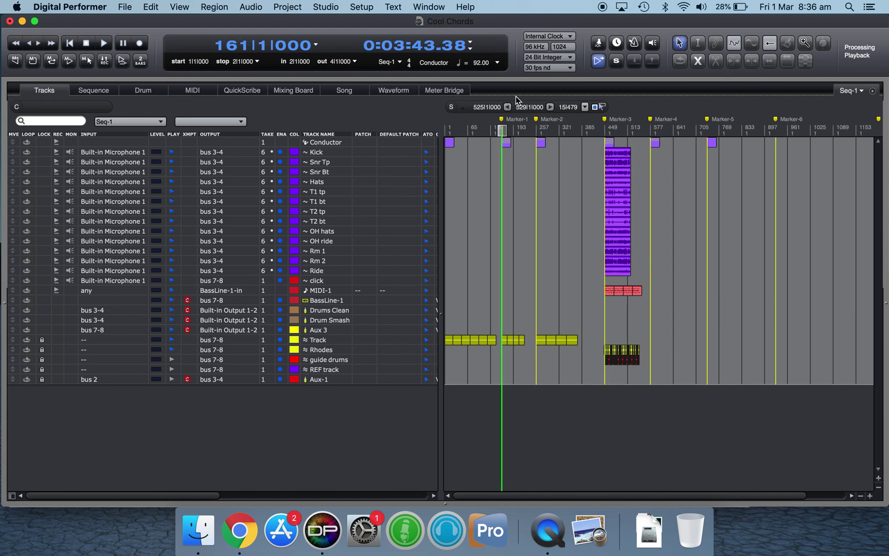
{"action": "key", "text": "ctrl+Right"}
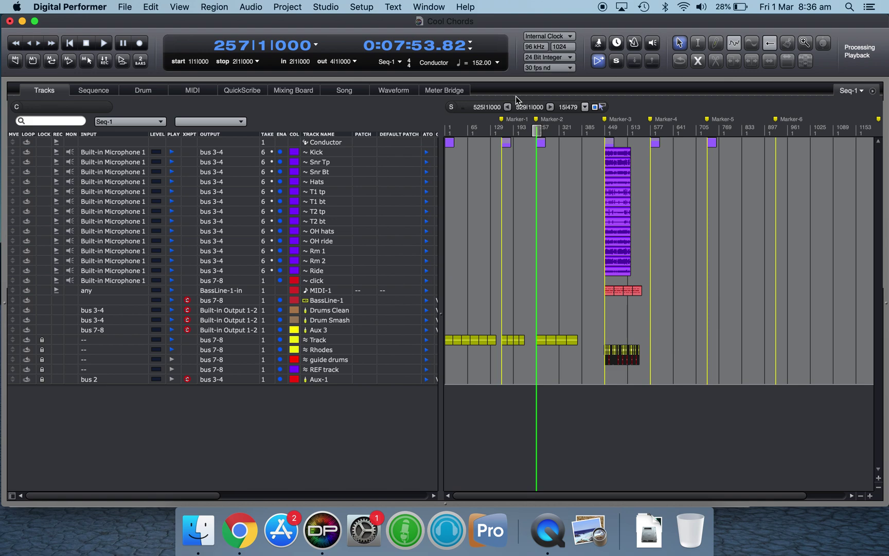
{"action": "key", "text": "ctrl+Right"}
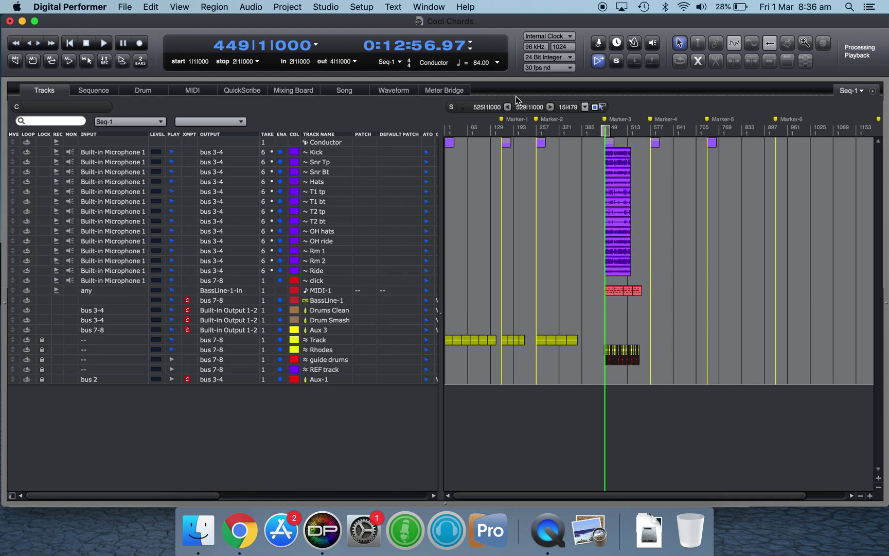
{"action": "key", "text": "ctrl+Right"}
{"action": "key", "text": "ctrl+Left"}
{"action": "key", "text": "ctrl+Left"}
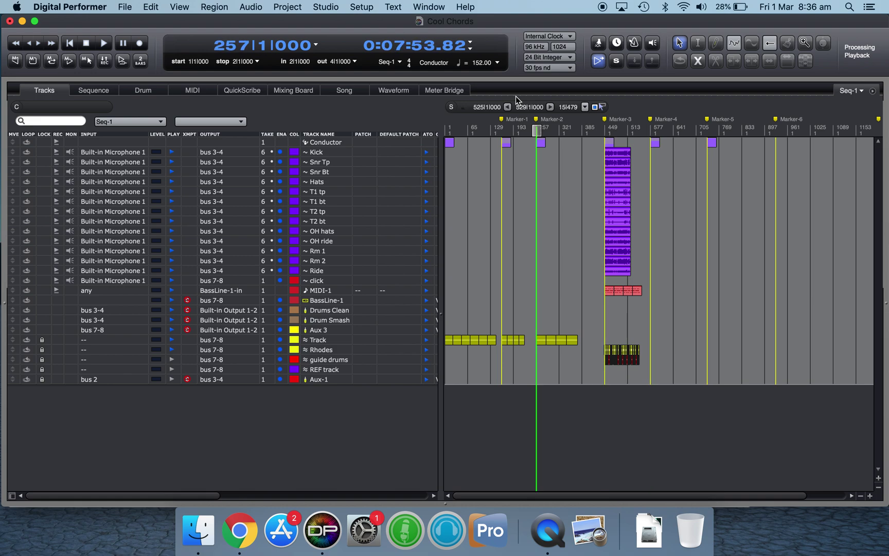
{"action": "key", "text": "ctrl+Right"}
{"action": "key", "text": "ctrl+Left"}
{"action": "key", "text": "ctrl+Left"}
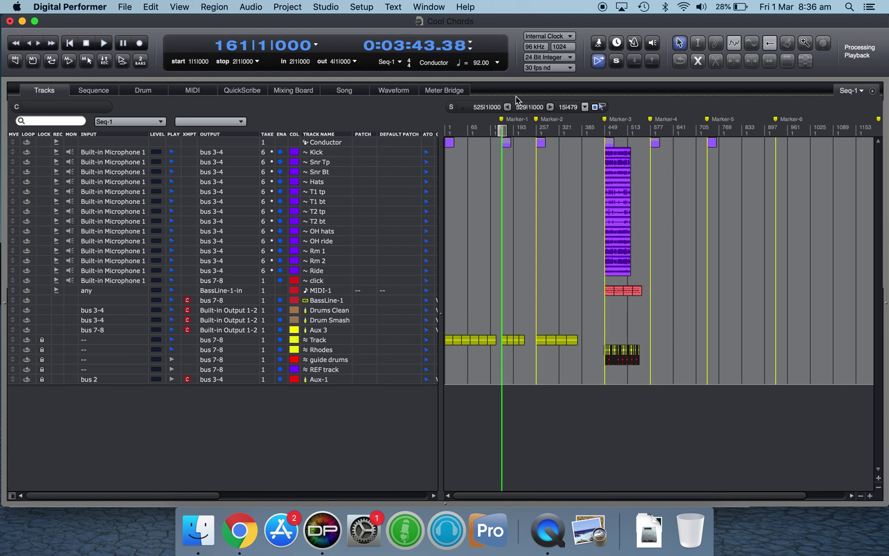
{"action": "key", "text": "ctrl+Right"}
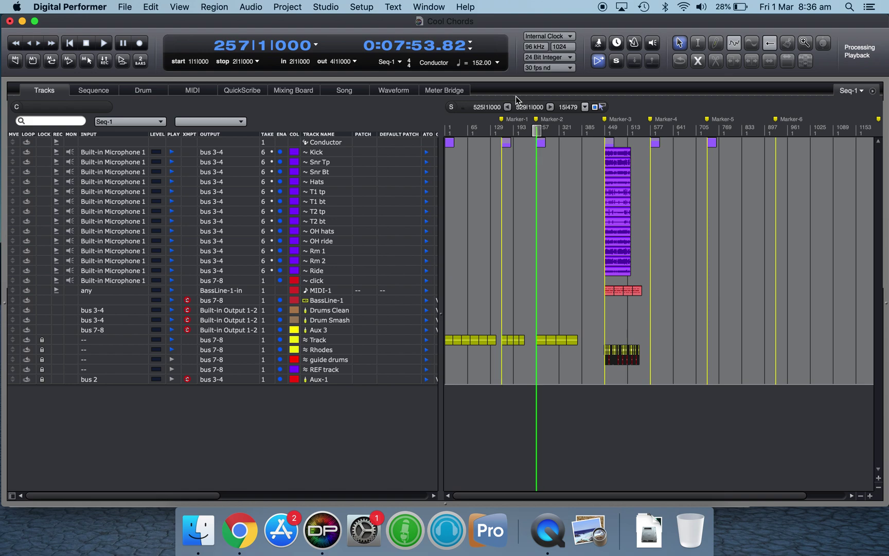
{"action": "key", "text": "ctrl+Left"}
Open Setup > Commands, filter the list by 'marker' and select Go To Next Marker.
{"action": "left_click", "coordinate": [328, 6]}
{"action": "mouse_move", "coordinate": [363, 5]}
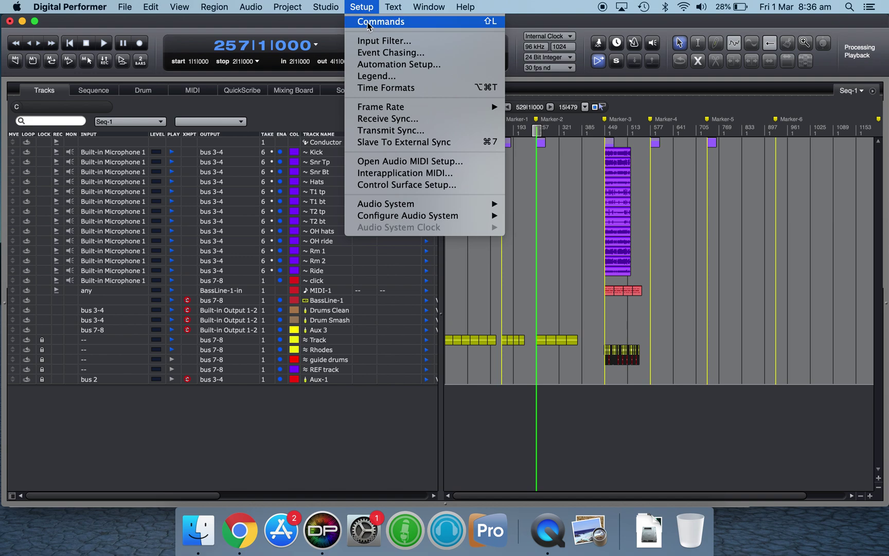
{"action": "left_click", "coordinate": [369, 23]}
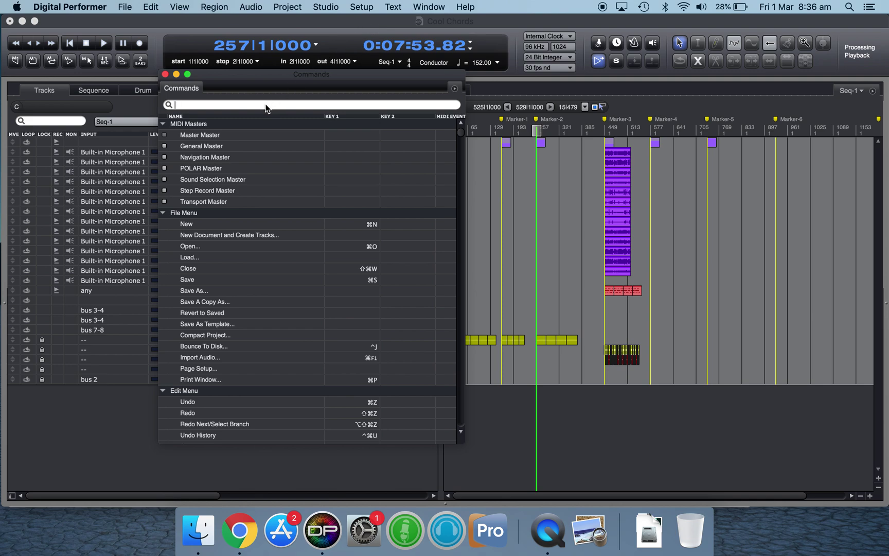
{"action": "type", "text": "marker"}
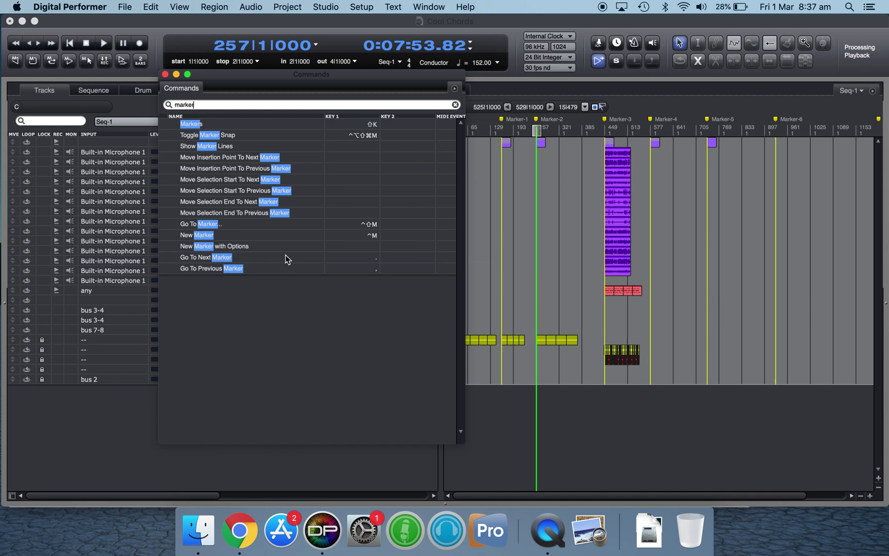
{"action": "left_click", "coordinate": [258, 259]}
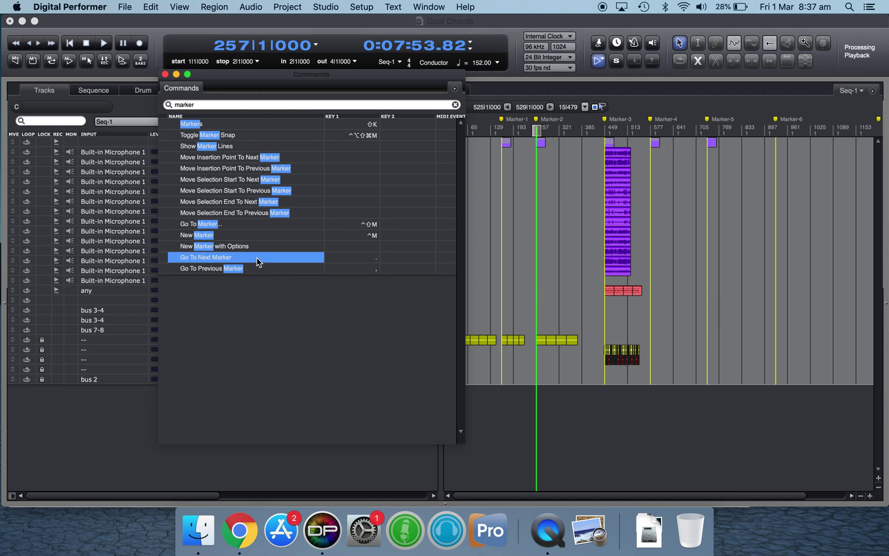
Assign period as Go To Next Marker's KEY 1 and comma as Go To Previous Marker's KEY 1.
{"action": "left_click", "coordinate": [372, 257]}
{"action": "key", "text": "Escape"}
{"action": "left_click", "coordinate": [367, 269]}
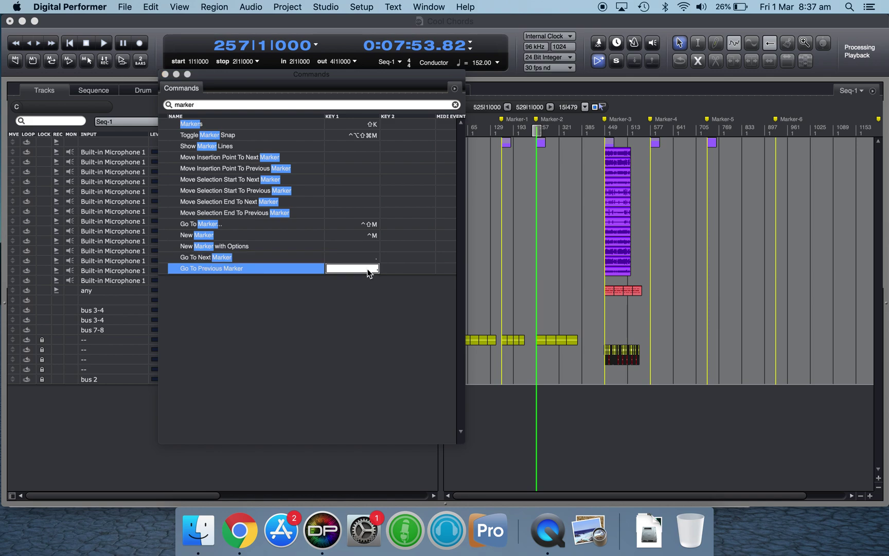
{"action": "key", "text": "Return"}
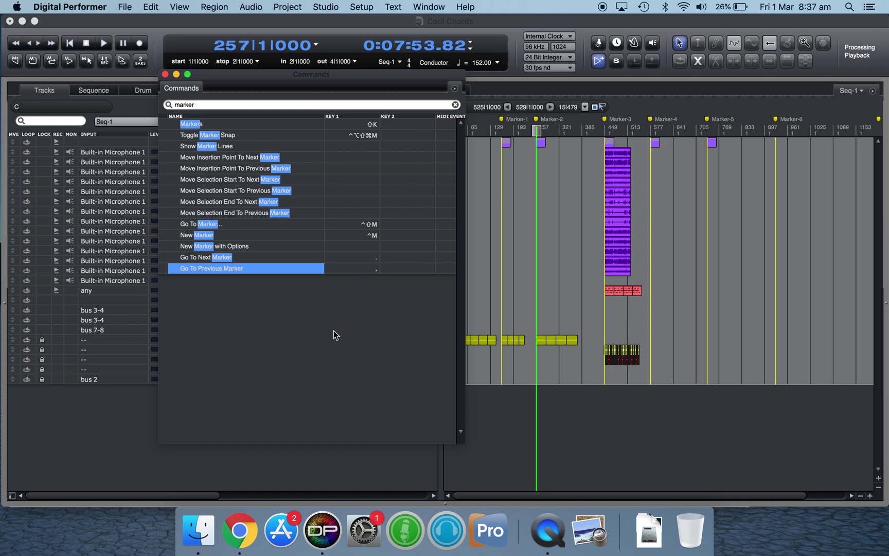
Replace the command search text with 'rewin' to see the Rewind shortcut.
{"action": "left_click", "coordinate": [230, 109]}
{"action": "double_click", "coordinate": [231, 108]}
{"action": "type", "text": "rewin"}
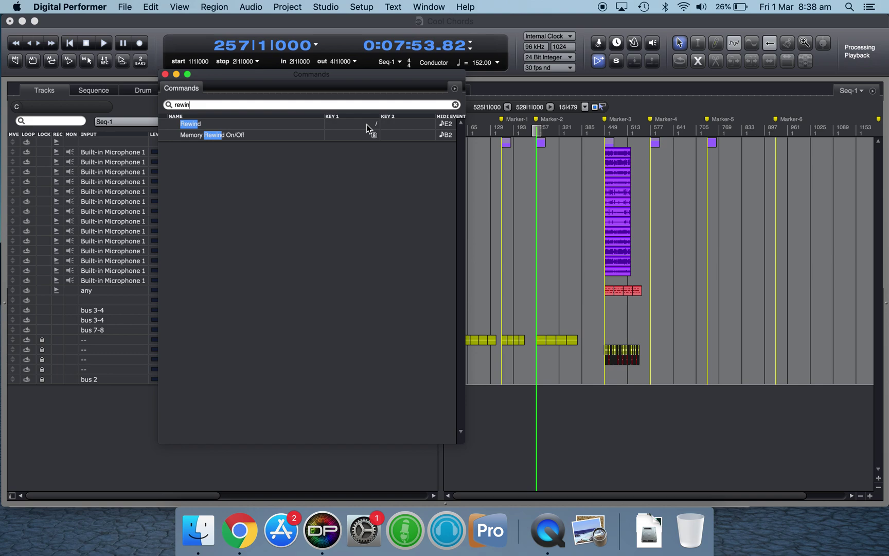
Close the Commands window, then move the playhead through the song and onto Marker-2.
{"action": "left_click", "coordinate": [165, 74]}
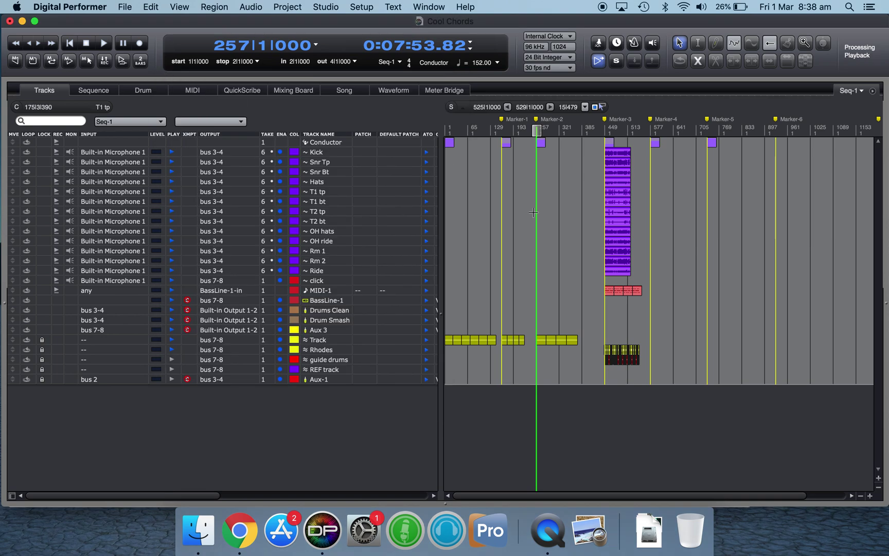
{"action": "key", "text": "Return"}
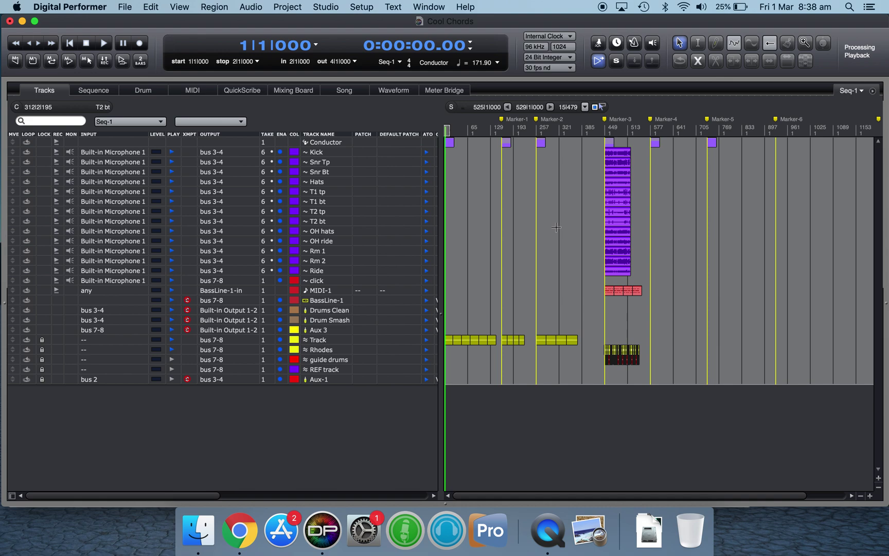
{"action": "key", "text": "3"}
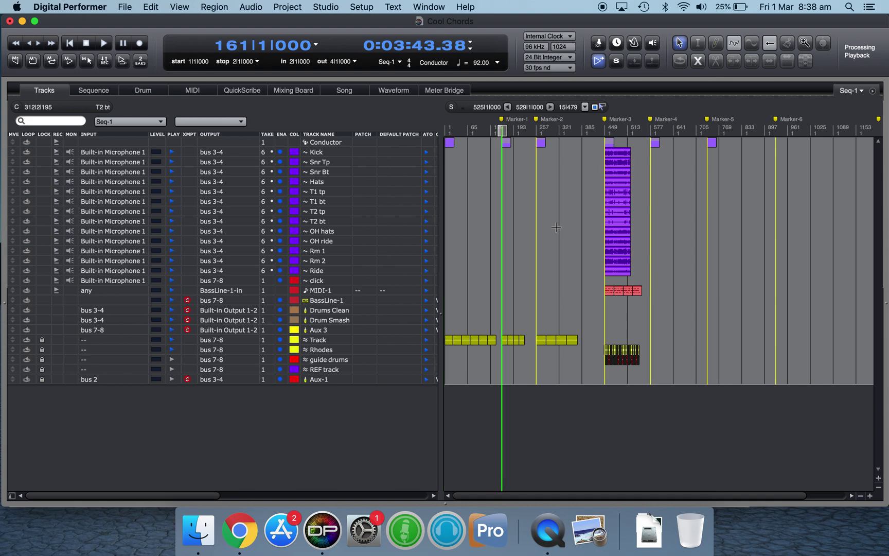
{"action": "key", "text": "1"}
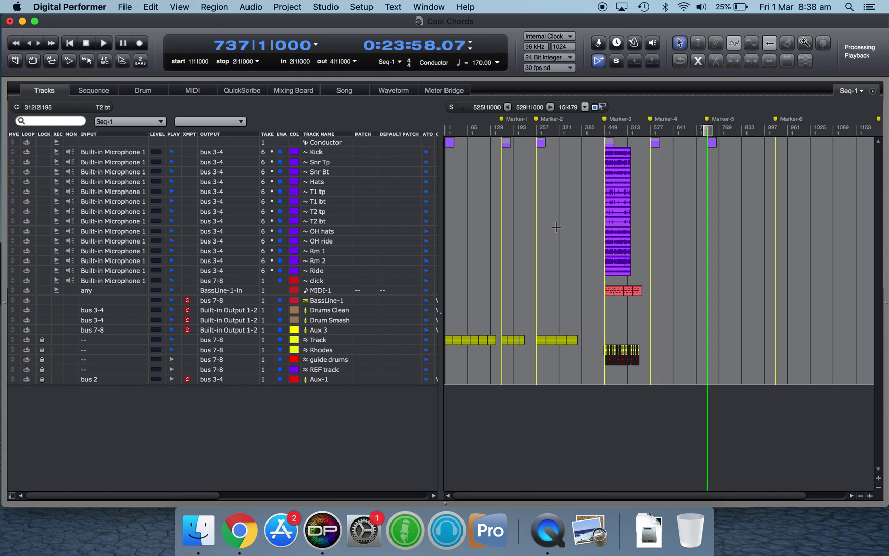
{"action": "key", "text": "ctrl+Right"}
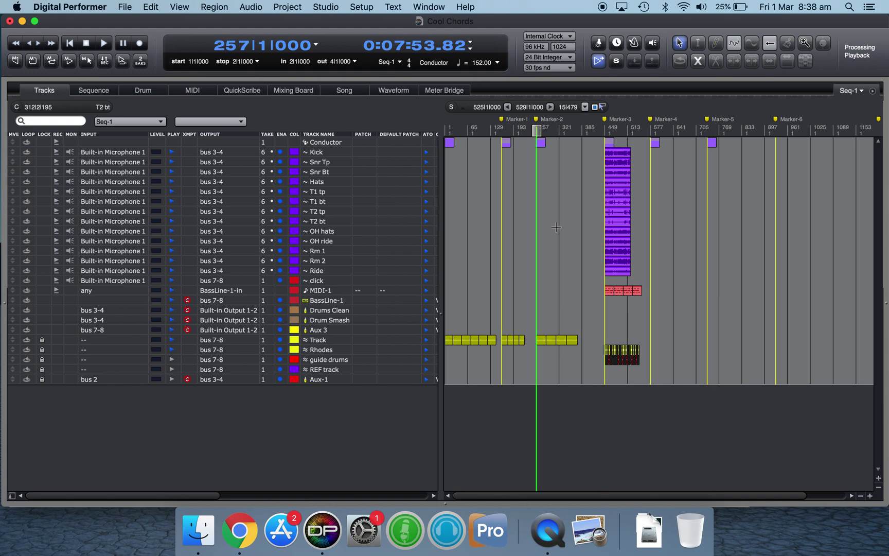
{"action": "key", "text": "Home"}
{"action": "key", "text": "ctrl+Right"}
Hop between Marker-4 and Marker-5, zoom in, and finish on Marker-3 at bar 449.
{"action": "key", "text": "ctrl+Right"}
{"action": "key", "text": "ctrl+Right"}
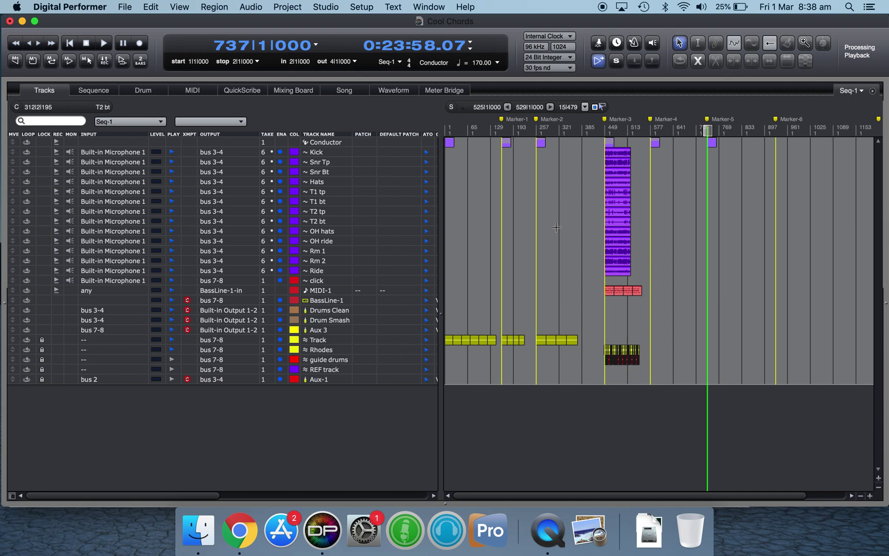
{"action": "key", "text": "ctrl+Left"}
{"action": "key", "text": "space"}
{"action": "key", "text": "ctrl+Right"}
{"action": "key", "text": "space"}
{"action": "key", "text": "ctrl+Left"}
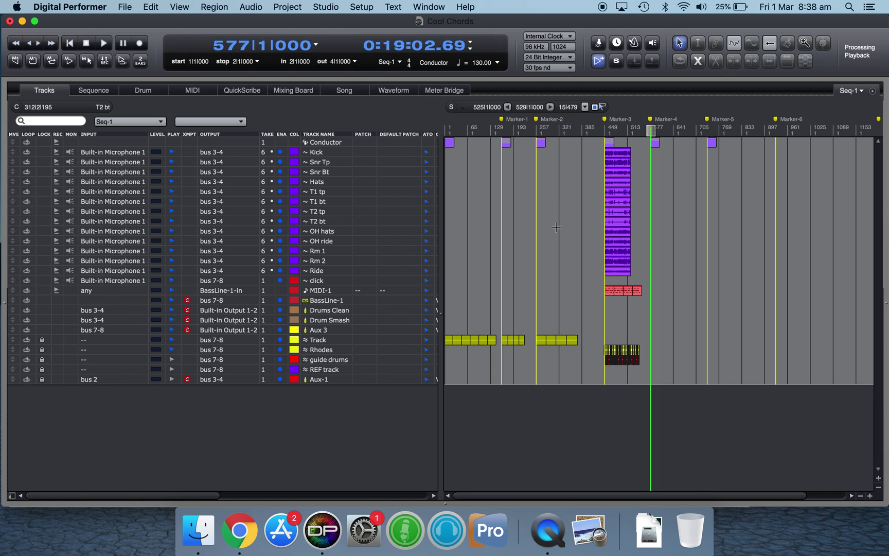
{"action": "key", "text": "ctrl+Right"}
{"action": "key", "text": "ctrl+Left"}
{"action": "key", "text": "ctrl+Right"}
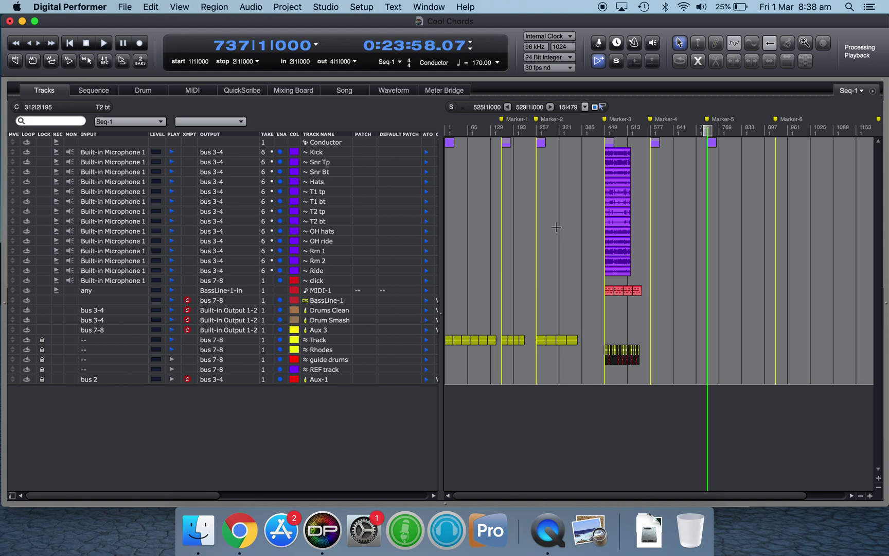
{"action": "key", "text": "ctrl+Left"}
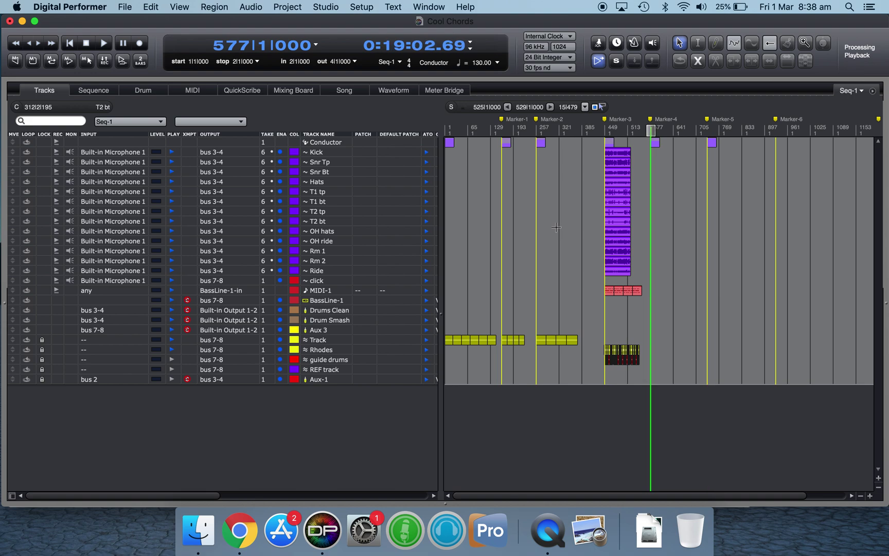
{"action": "key", "text": "ctrl+Right"}
{"action": "key", "text": "ctrl+Left"}
{"action": "key", "text": "super+bracketright"}
{"action": "key", "text": "super+bracketright"}
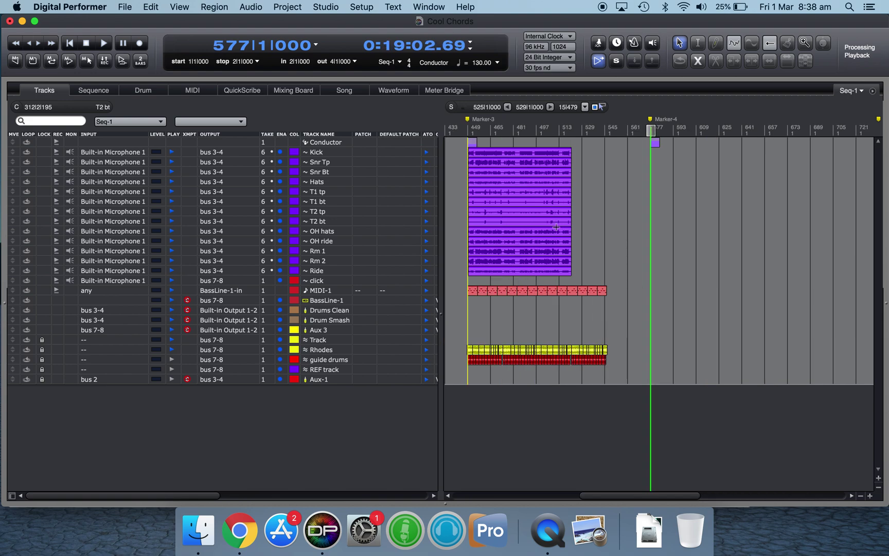
{"action": "key", "text": "ctrl+Left"}
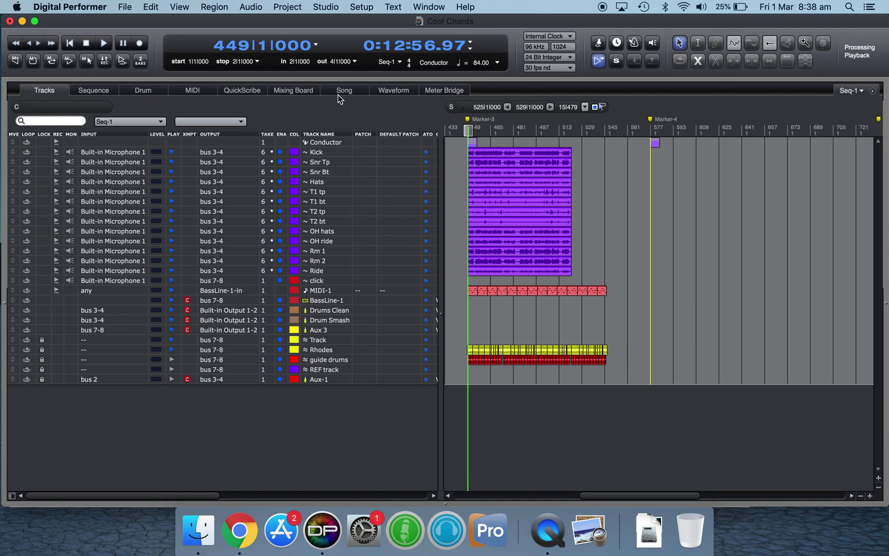
Open the Mixing Board for BassLine-1, then select every track in the Track Selector.
{"action": "left_click", "coordinate": [303, 94]}
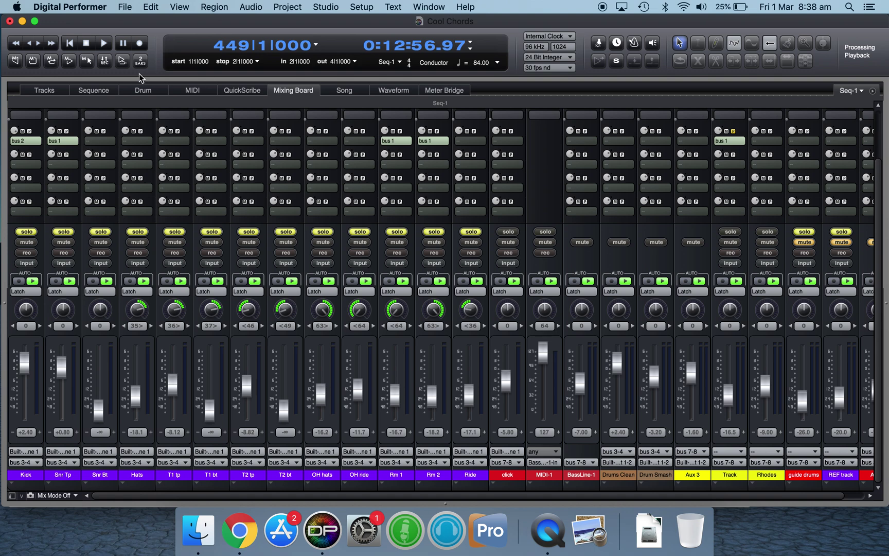
{"action": "left_click", "coordinate": [45, 90]}
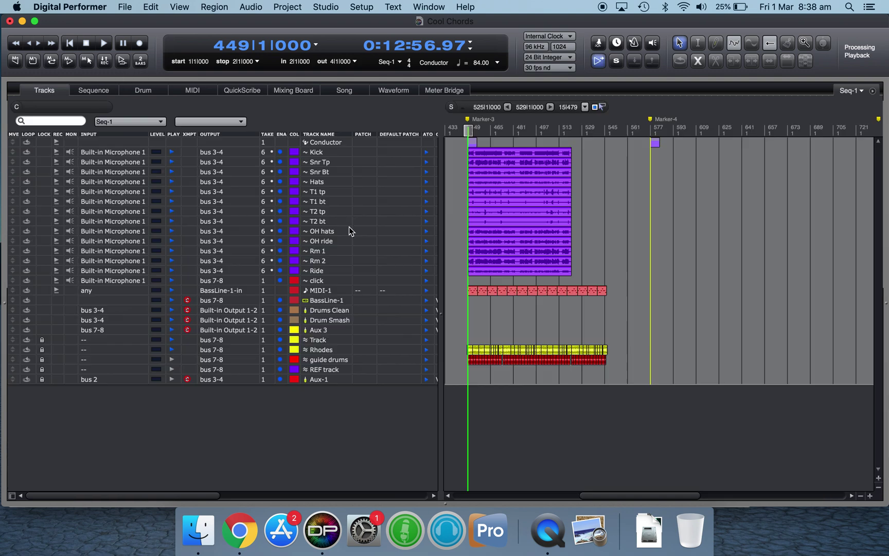
{"action": "left_click", "coordinate": [331, 302]}
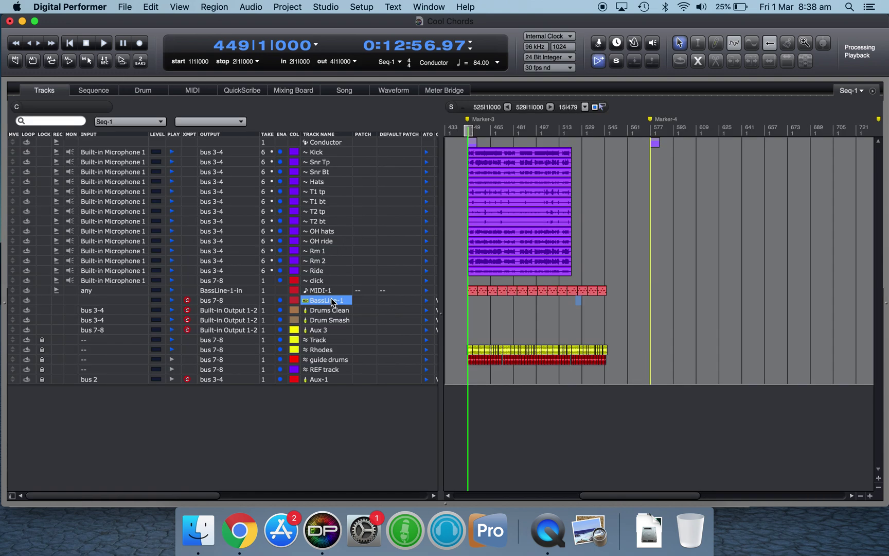
{"action": "left_click", "coordinate": [293, 91]}
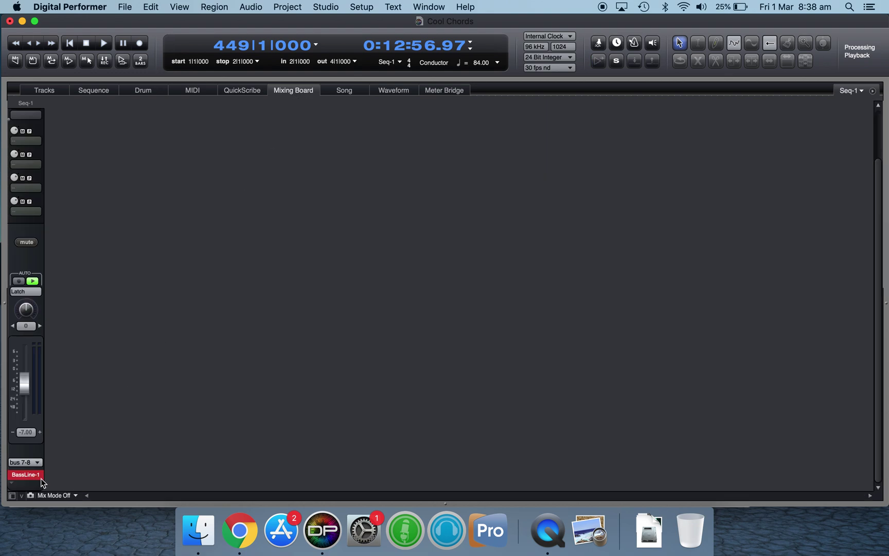
{"action": "left_click", "coordinate": [12, 495]}
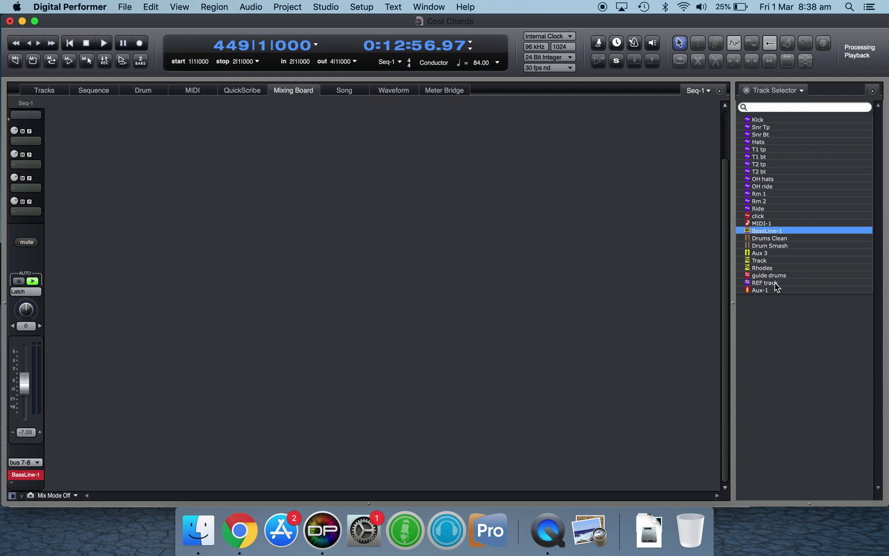
{"action": "left_click_drag", "start_coordinate": [776, 298], "coordinate": [786, 107]}
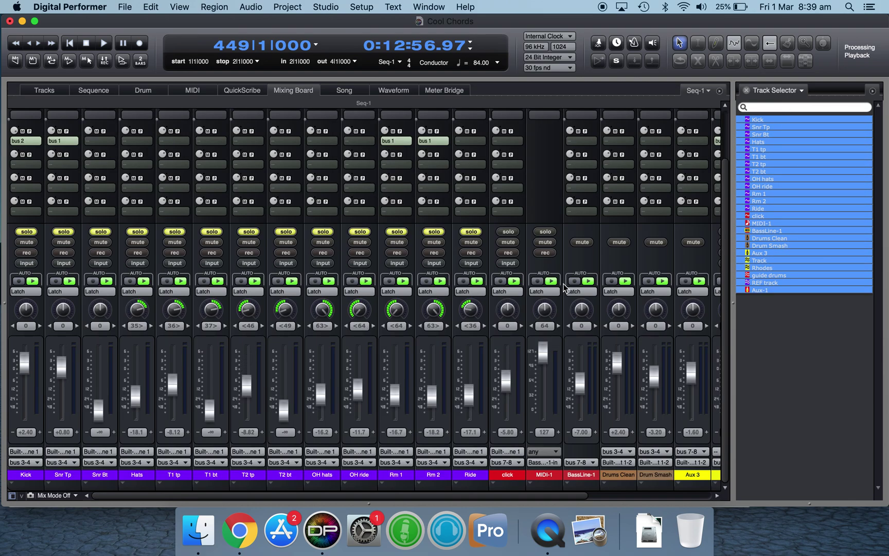
{"action": "left_click", "coordinate": [51, 89]}
{"action": "left_click", "coordinate": [329, 310]}
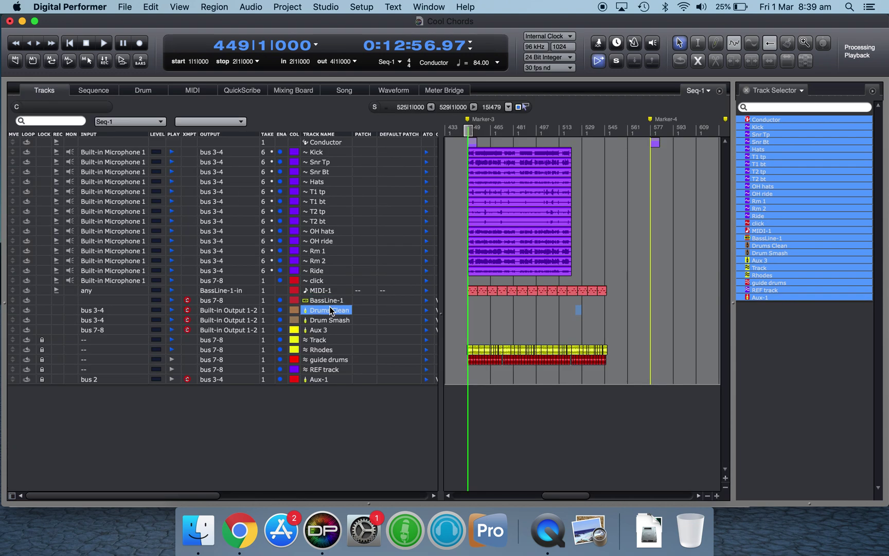
{"action": "left_click", "coordinate": [331, 301]}
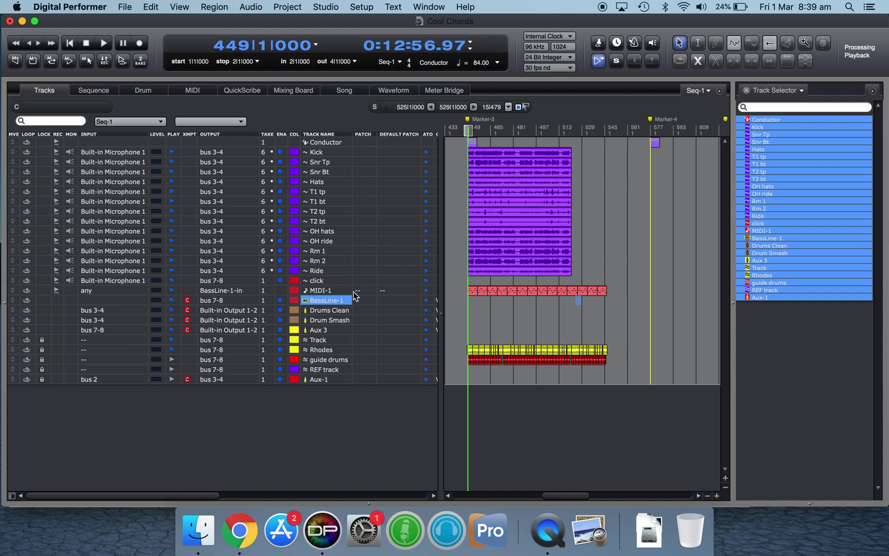
{"action": "left_click", "coordinate": [324, 331]}
{"action": "left_click", "coordinate": [293, 93]}
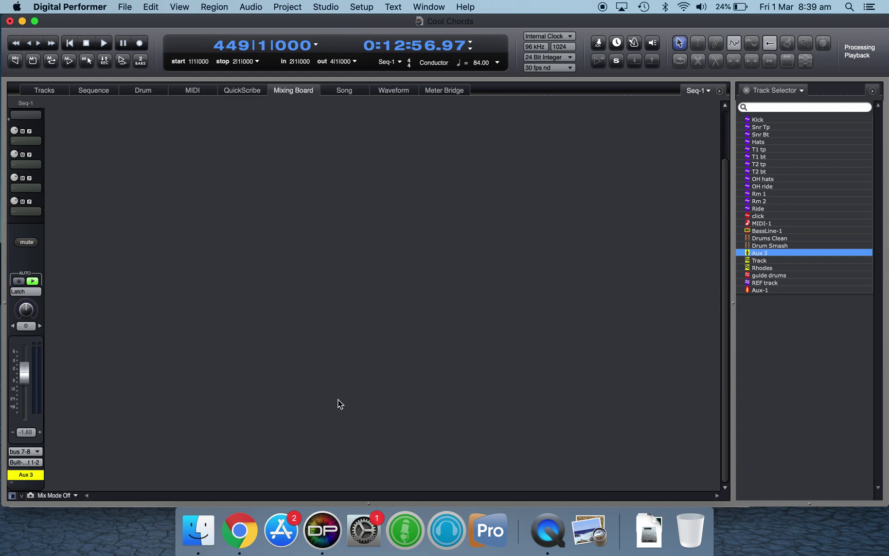
{"action": "key", "text": "super+a"}
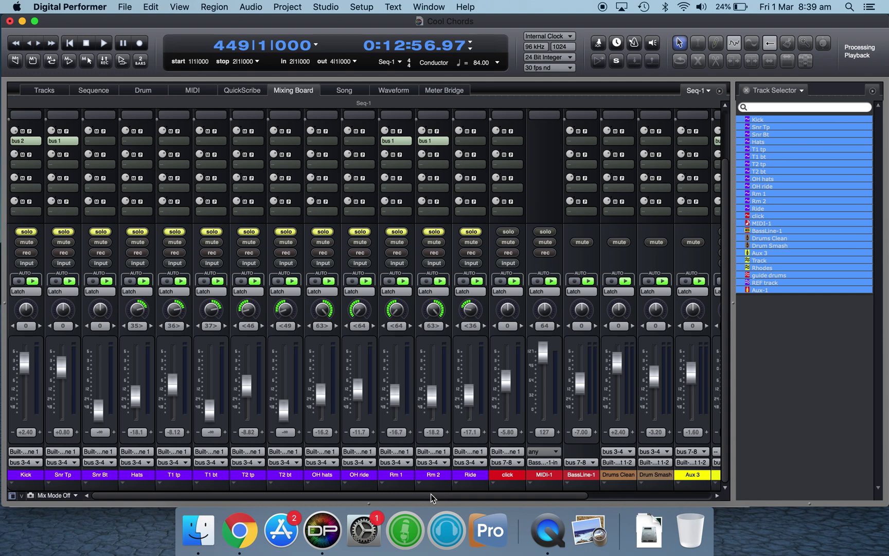
{"action": "scroll", "coordinate": [432, 492], "scroll_direction": "right", "scroll_amount": 5}
{"action": "scroll", "coordinate": [608, 494], "scroll_direction": "right", "scroll_amount": 3}
{"action": "scroll", "coordinate": [463, 309], "scroll_direction": "left", "scroll_amount": 3}
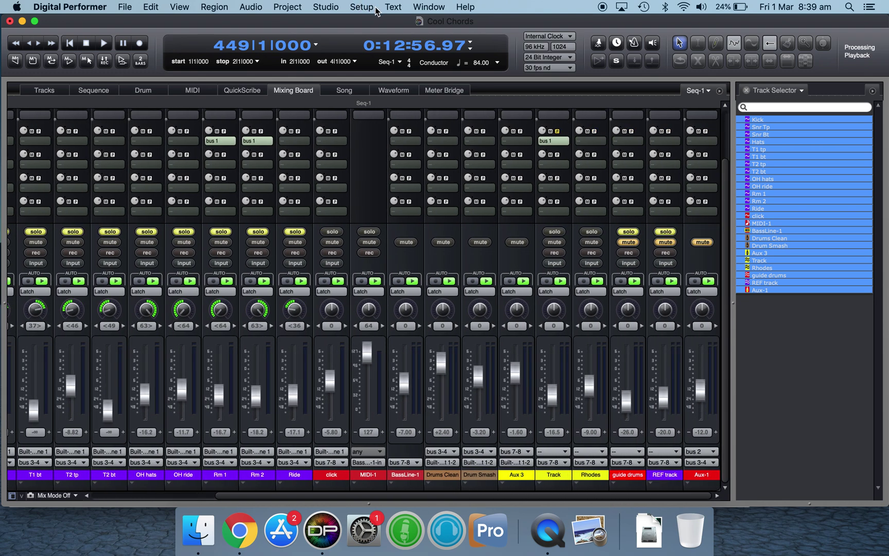
{"action": "left_click", "coordinate": [369, 7]}
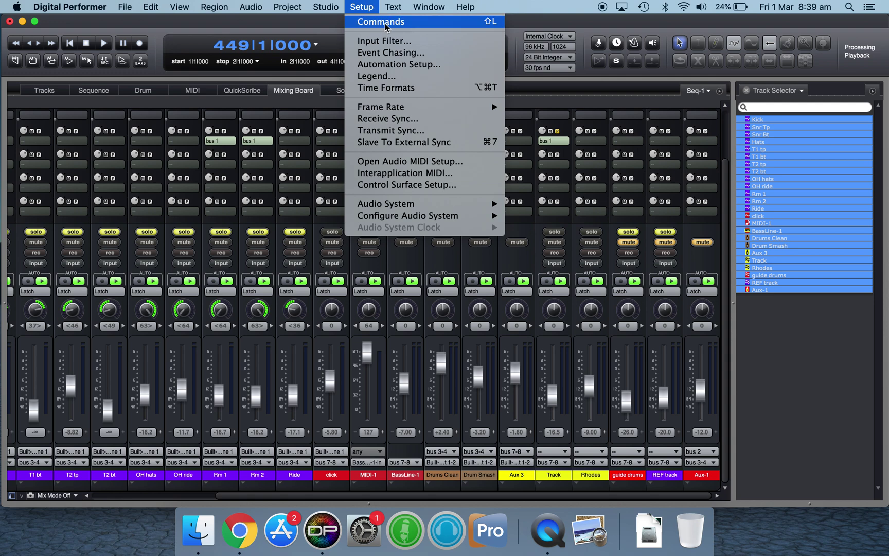
{"action": "left_click", "coordinate": [383, 25]}
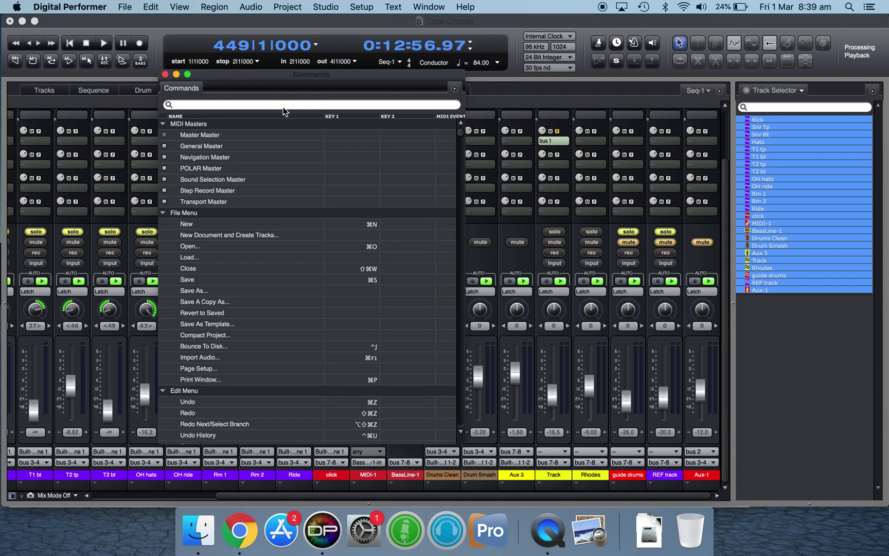
{"action": "scroll", "coordinate": [275, 261], "scroll_direction": "down", "scroll_amount": 10}
{"action": "scroll", "coordinate": [276, 261], "scroll_direction": "down", "scroll_amount": 20}
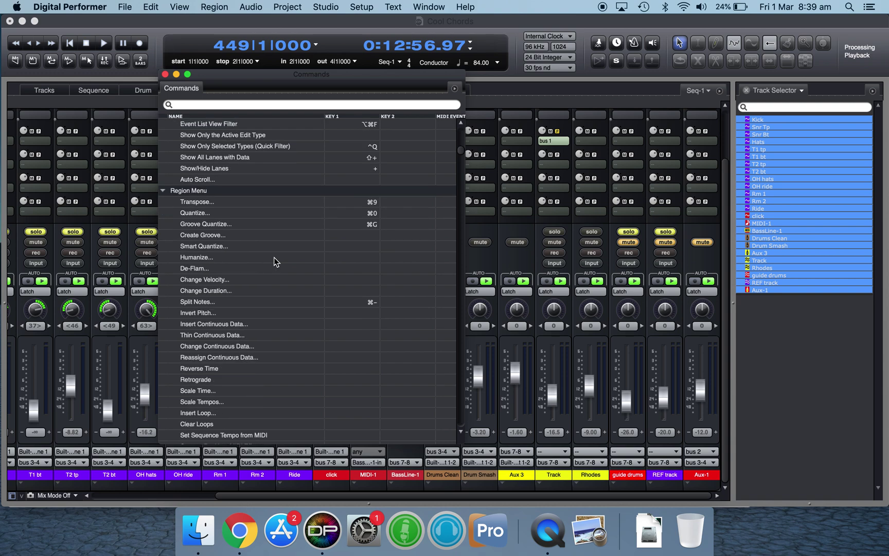
{"action": "scroll", "coordinate": [275, 262], "scroll_direction": "down", "scroll_amount": 20}
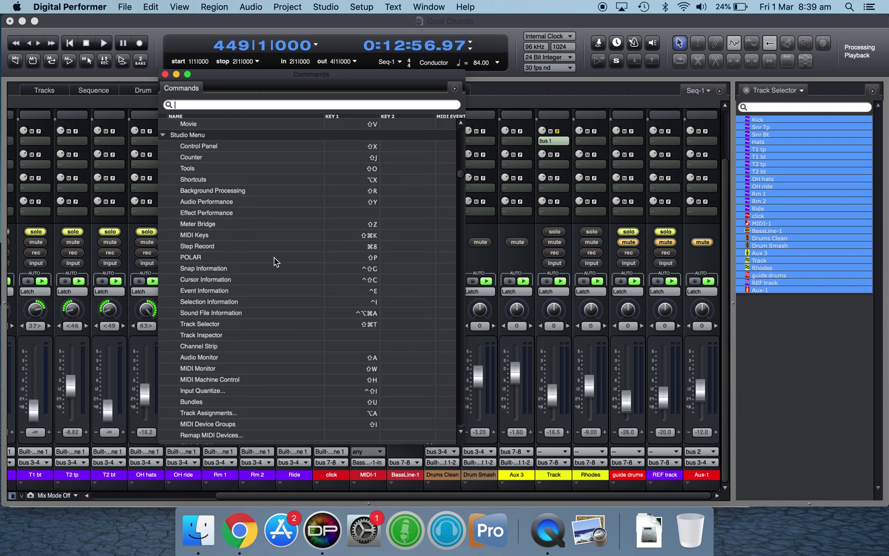
{"action": "scroll", "coordinate": [275, 262], "scroll_direction": "up", "scroll_amount": 20}
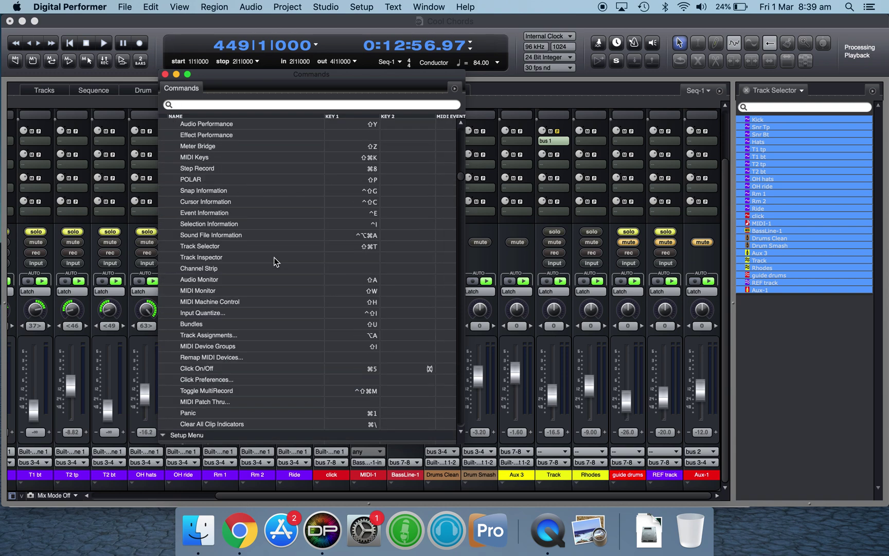
{"action": "scroll", "coordinate": [275, 262], "scroll_direction": "up", "scroll_amount": 5}
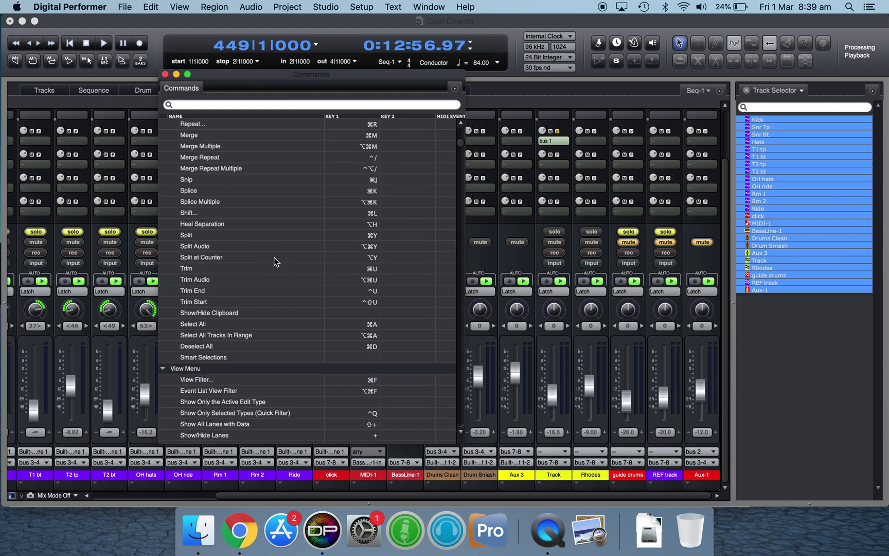
{"action": "type", "text": "show all"}
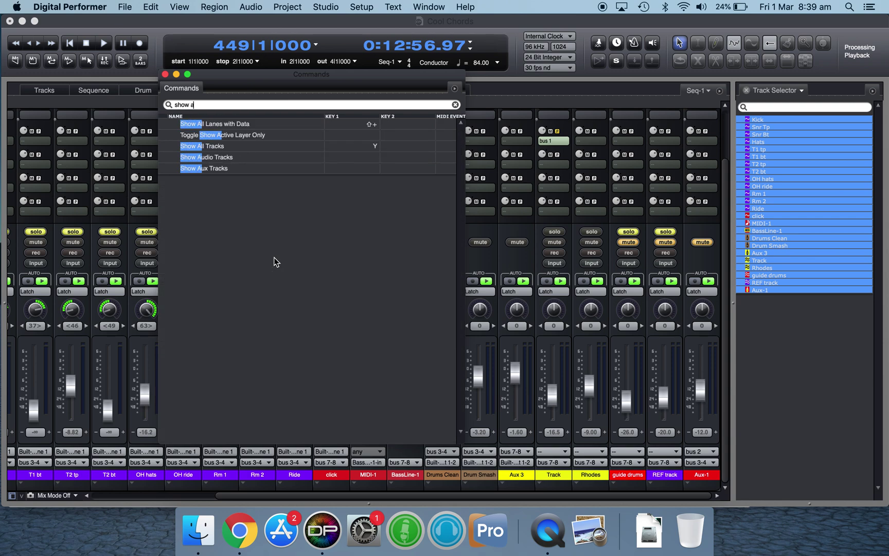
{"action": "left_click", "coordinate": [232, 137]}
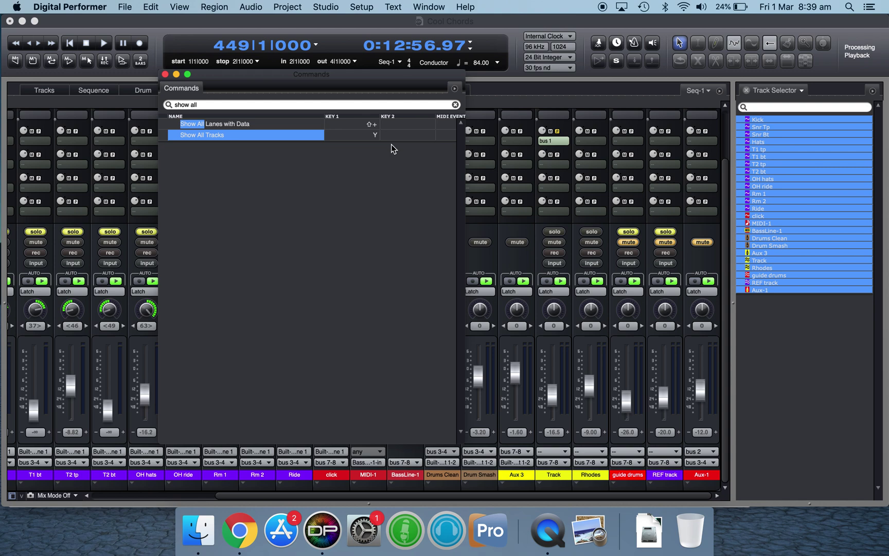
{"action": "left_click", "coordinate": [374, 138]}
{"action": "left_click", "coordinate": [166, 74]}
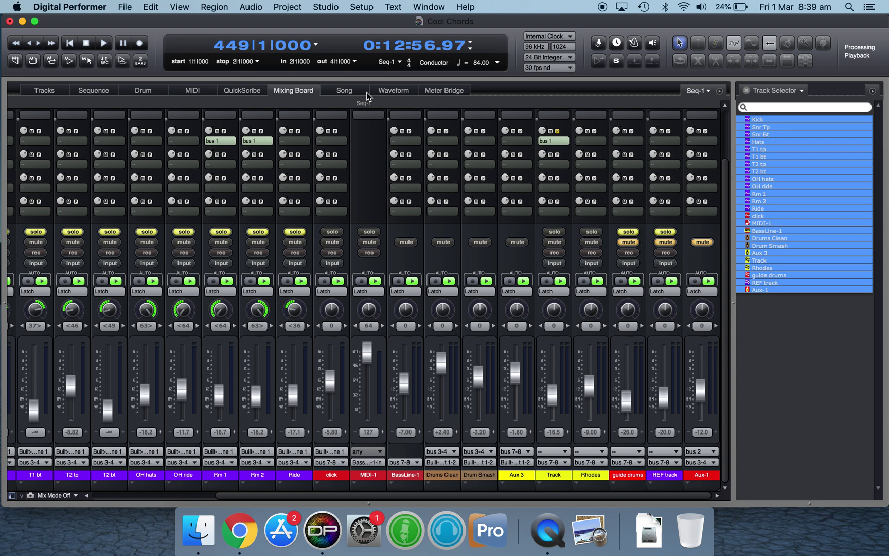
Switch to the Mixing Board, show all track strips, then return to the Tracks view.
{"action": "left_click", "coordinate": [56, 91]}
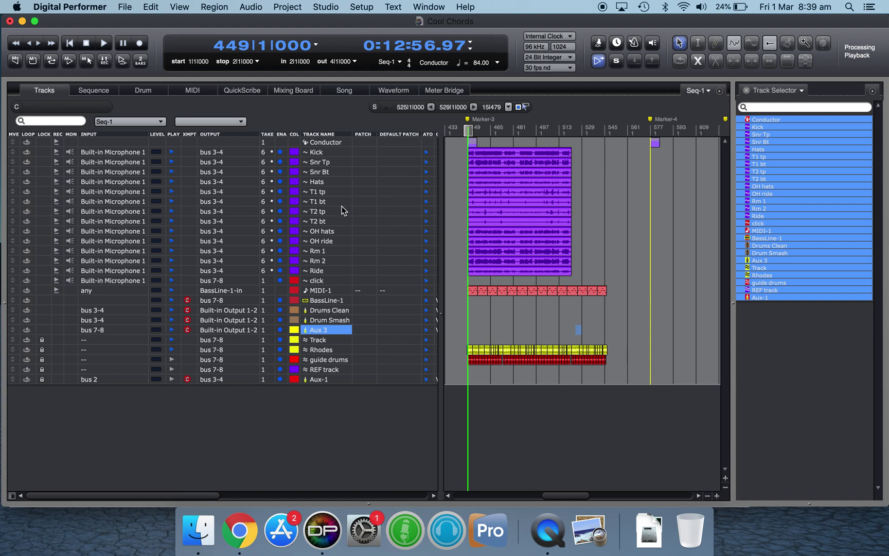
{"action": "left_click", "coordinate": [295, 90]}
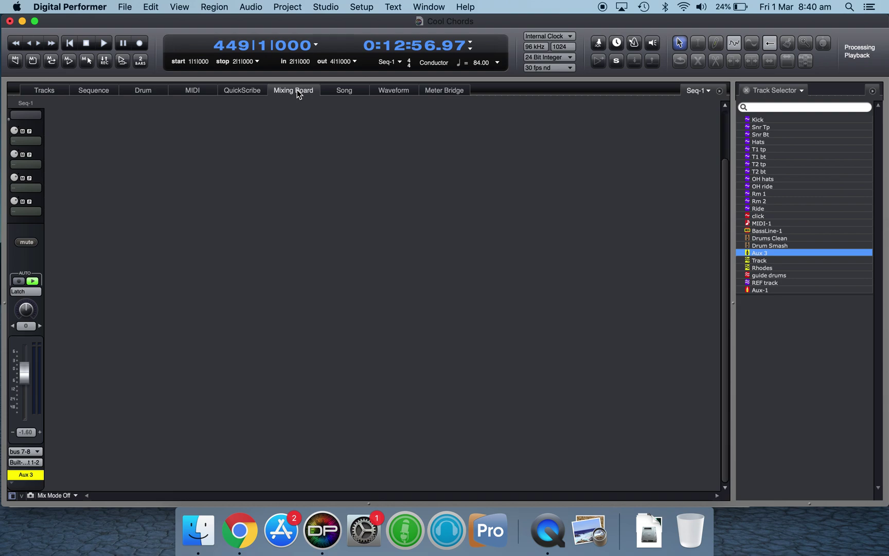
{"action": "key", "text": "super+shift+a"}
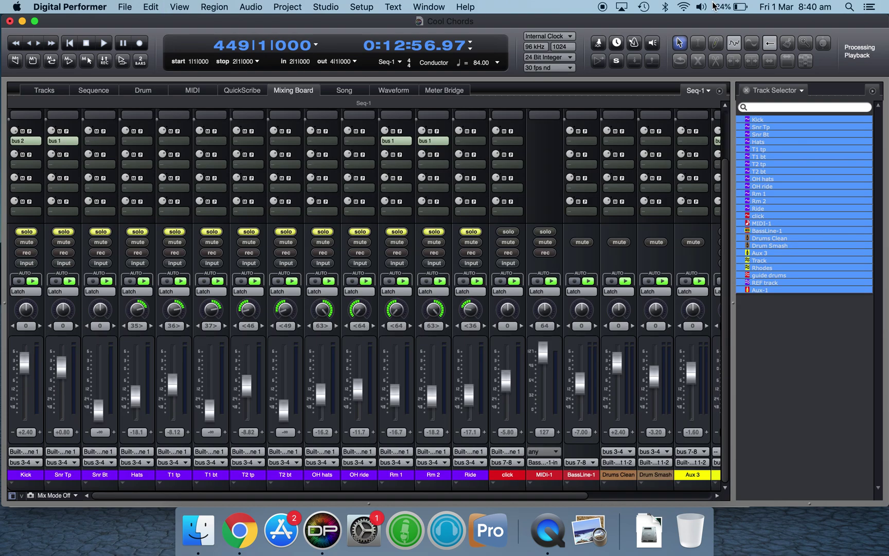
{"action": "left_click", "coordinate": [27, 92]}
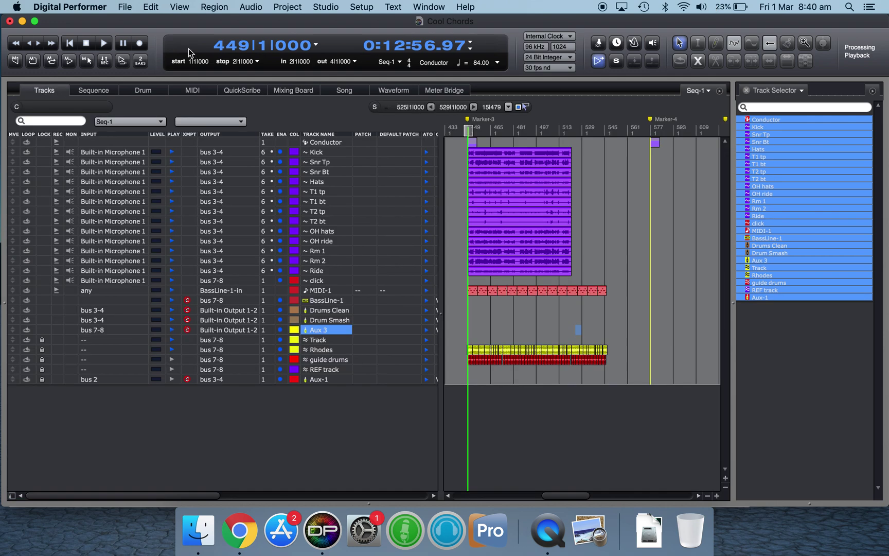